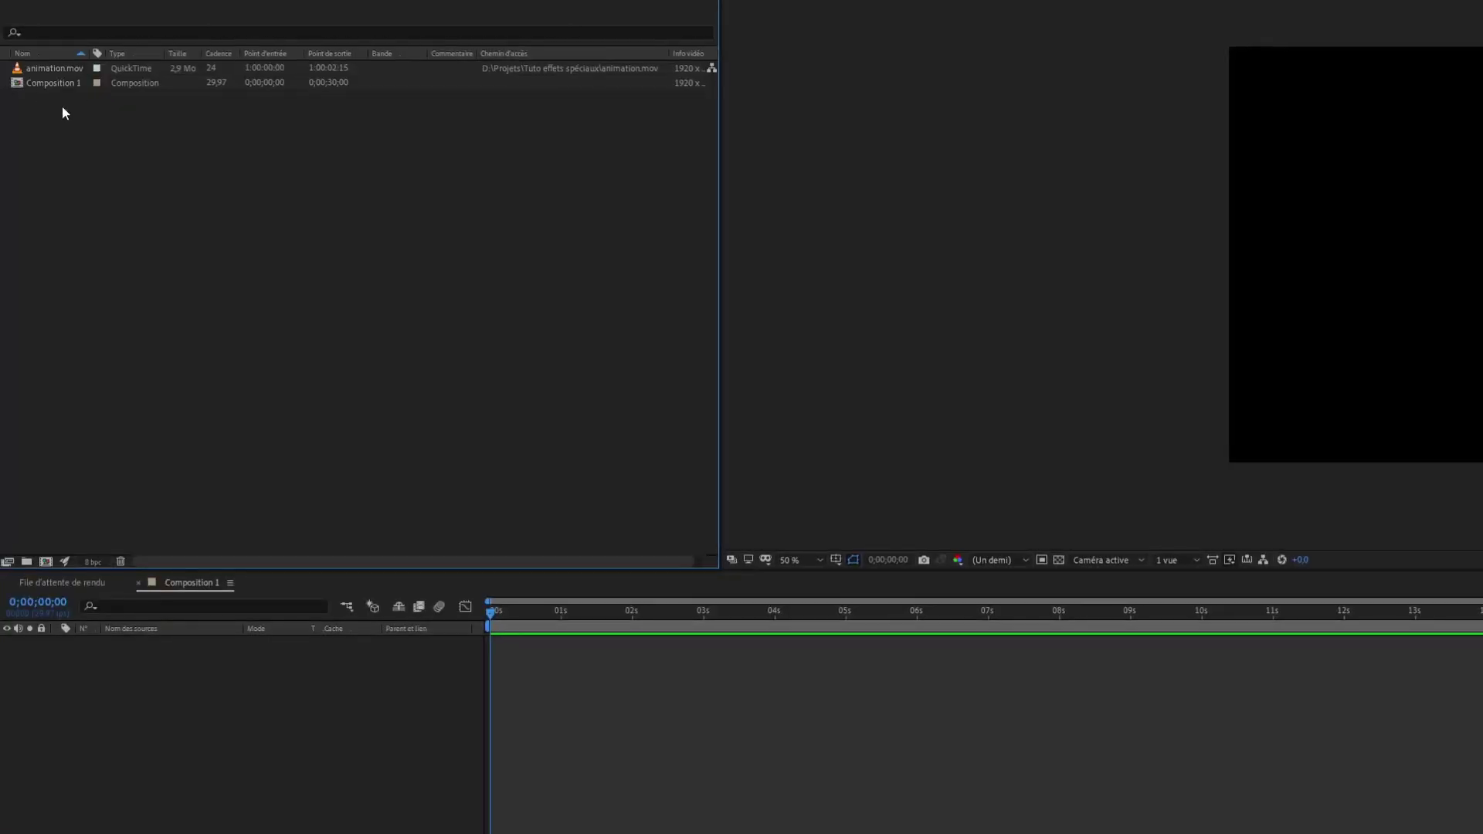
# Add animation.mov as a layer in Composition 1 and create the blue solid Bleu uni 1 above it
pyautogui.moveTo(59, 70); pyautogui.dragTo(300, 433)
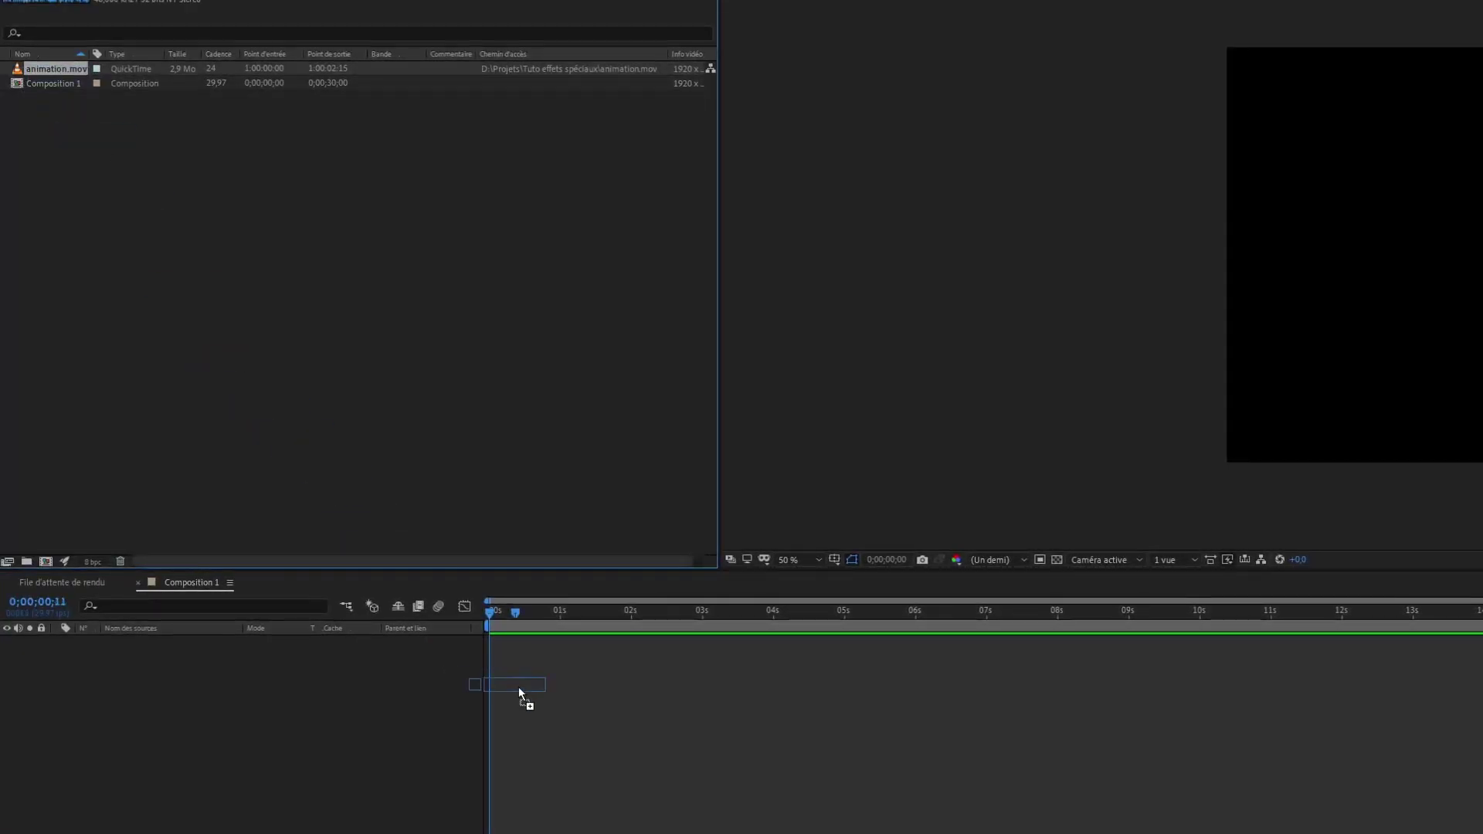
pyautogui.moveTo(518, 688); pyautogui.dragTo(510, 641)
pyautogui.rightClick(510, 641)
pyautogui.moveTo(556, 648)
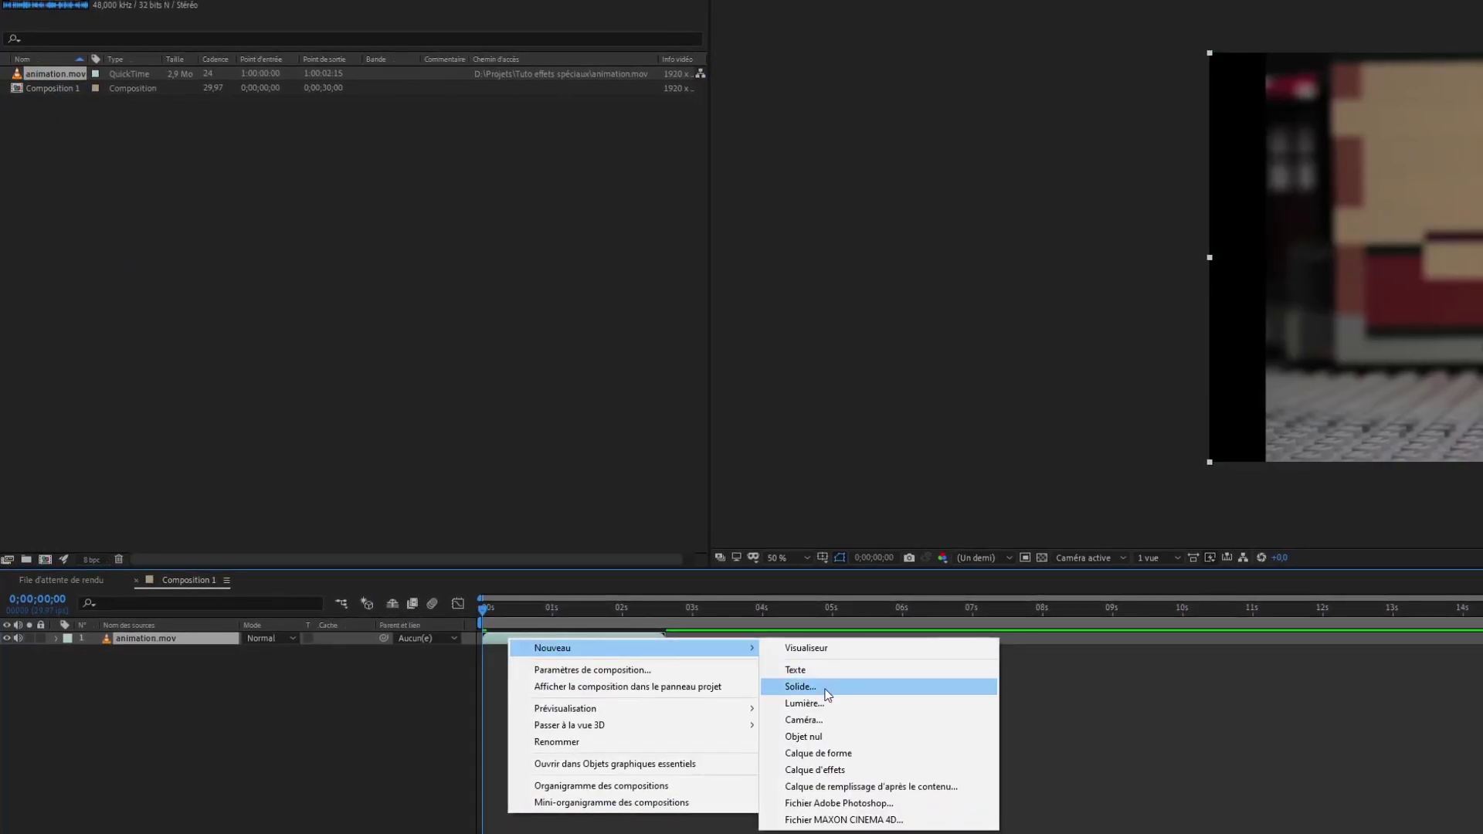
pyautogui.click(800, 687)
pyautogui.click(1154, 477)
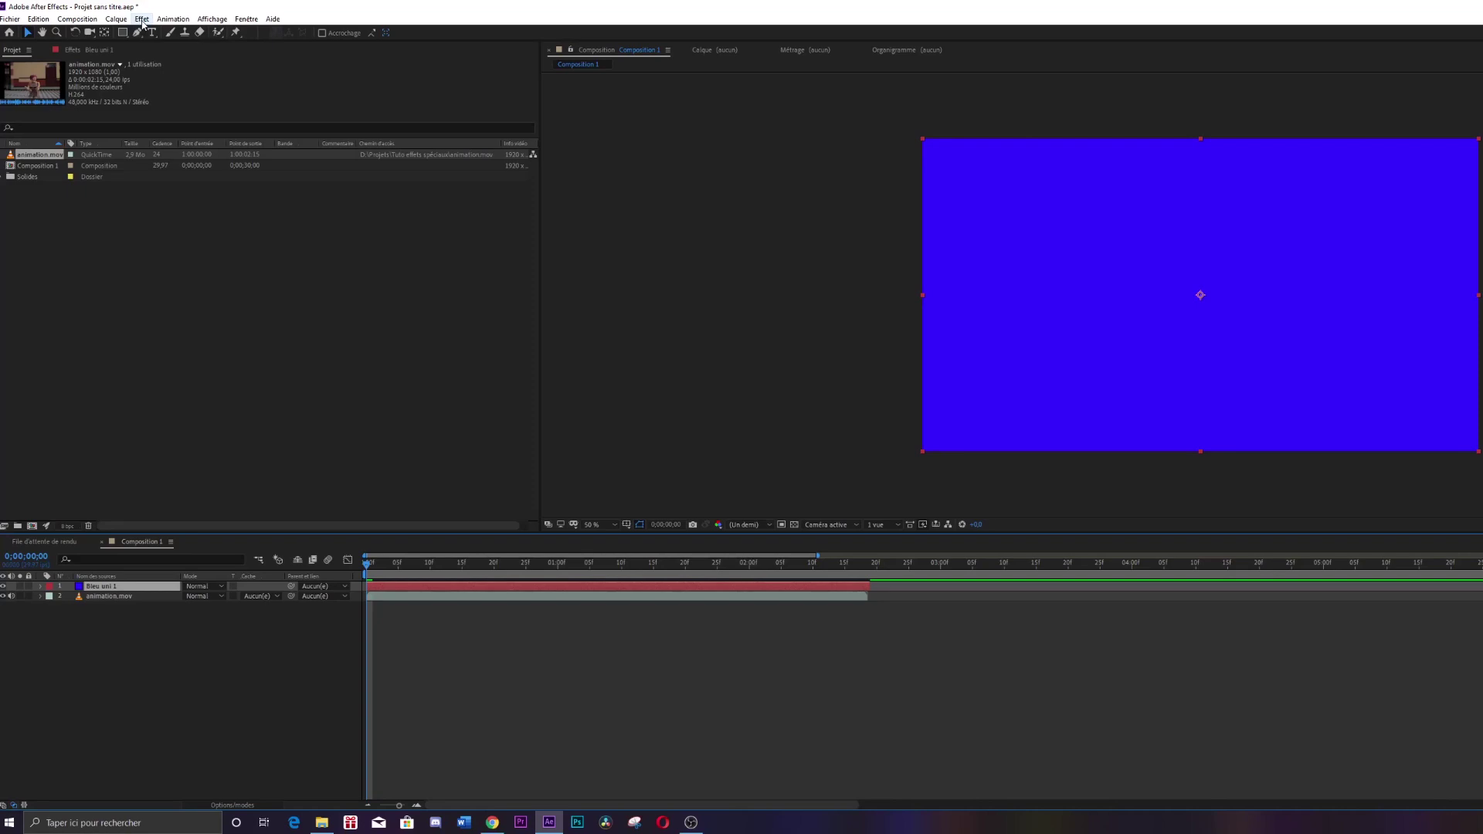
# Apply the Video Copilot Saber effect to the Bleu uni 1 solid
pyautogui.click(142, 19)
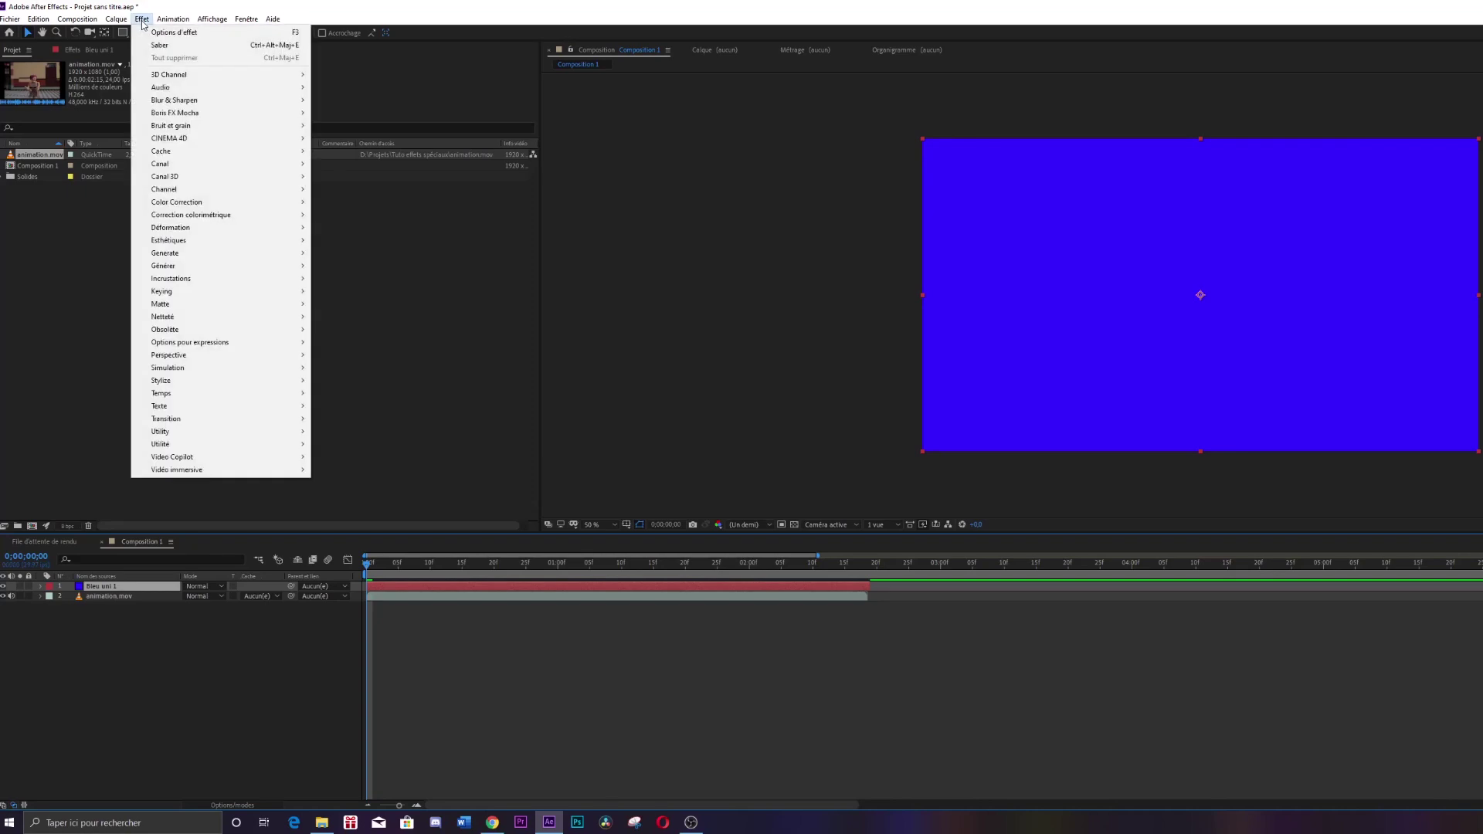
pyautogui.moveTo(223, 458)
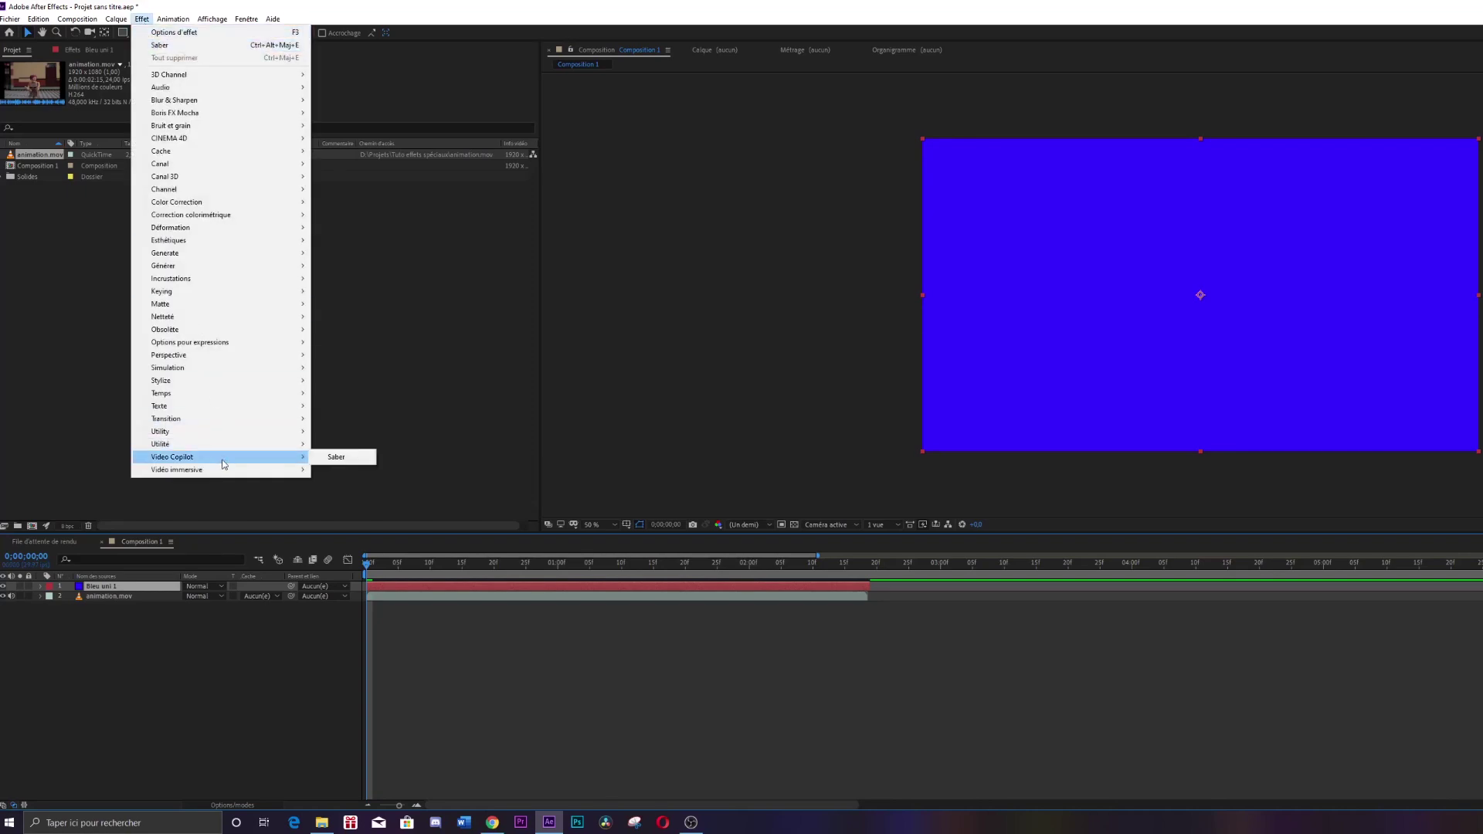
pyautogui.click(333, 458)
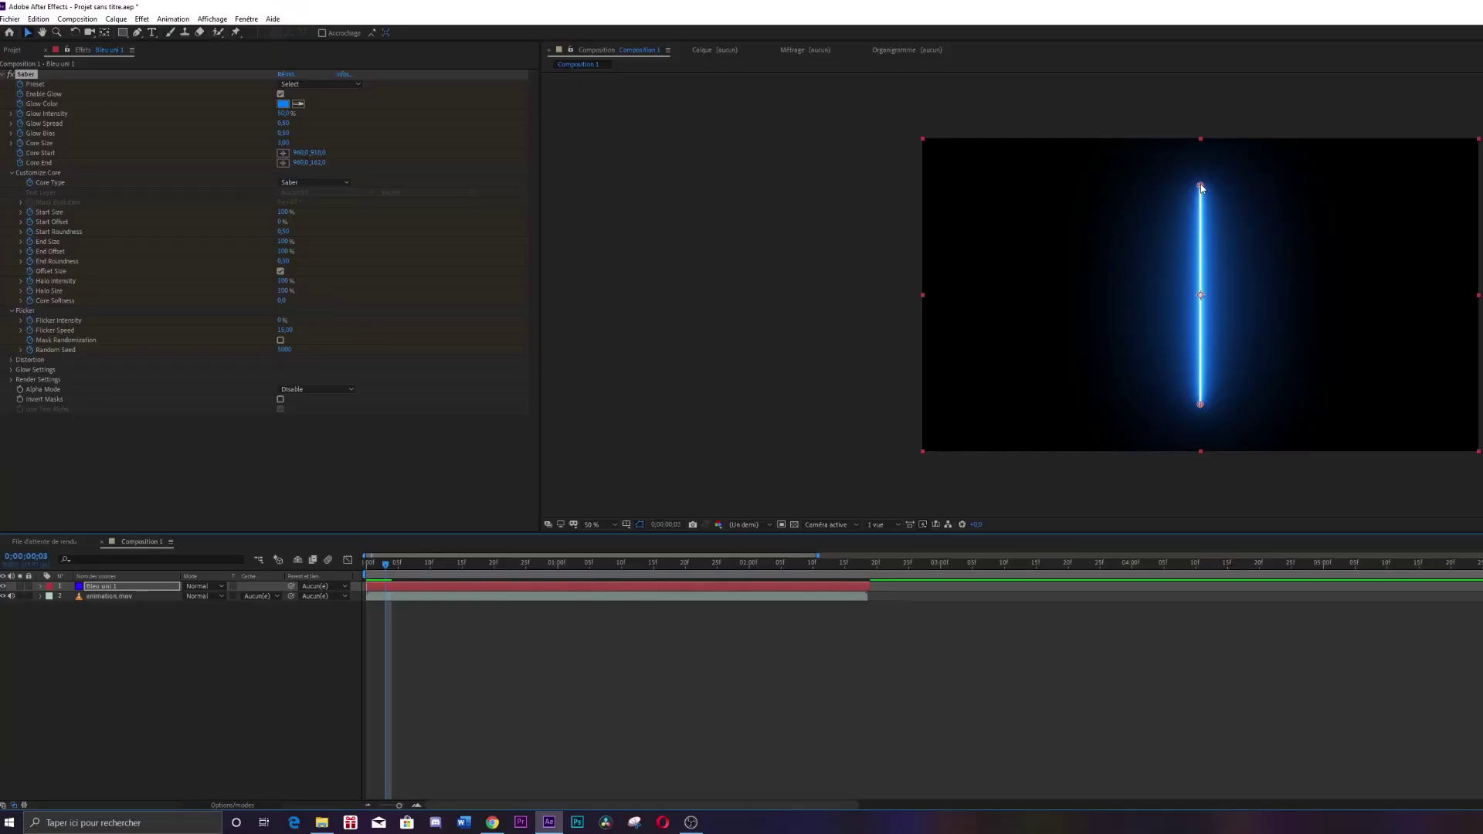
# Move the saber's Core End point, then preview and scrub the first frames of the blade
pyautogui.moveTo(1200, 184); pyautogui.dragTo(1353, 380)
pyautogui.press('Home')
pyautogui.press('space')
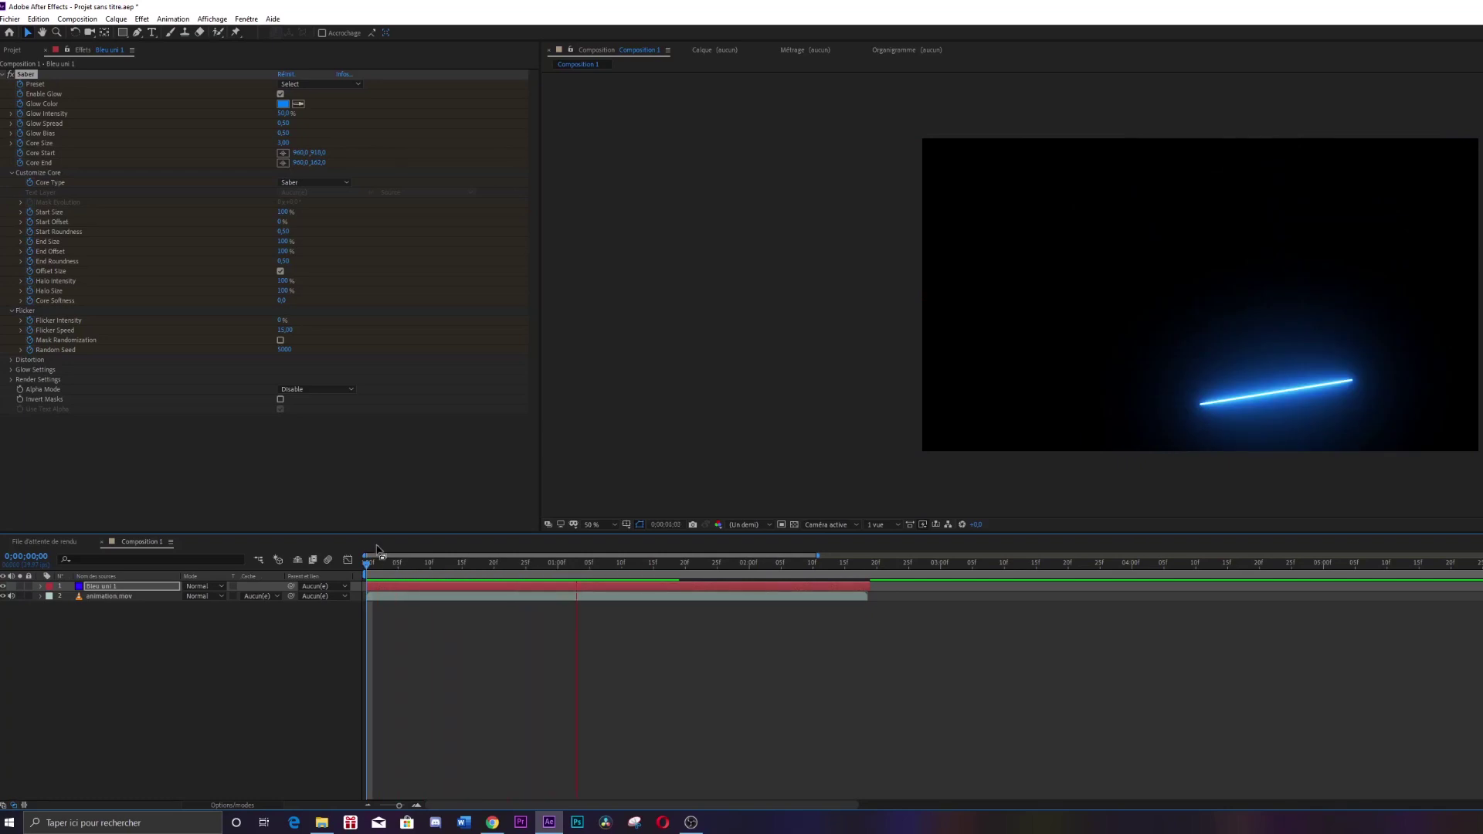
pyautogui.click(380, 565)
pyautogui.moveTo(383, 570)
pyautogui.mouseDown()
pyautogui.moveTo(354, 573)
pyautogui.moveTo(422, 572)
pyautogui.moveTo(367, 587)
pyautogui.mouseUp()
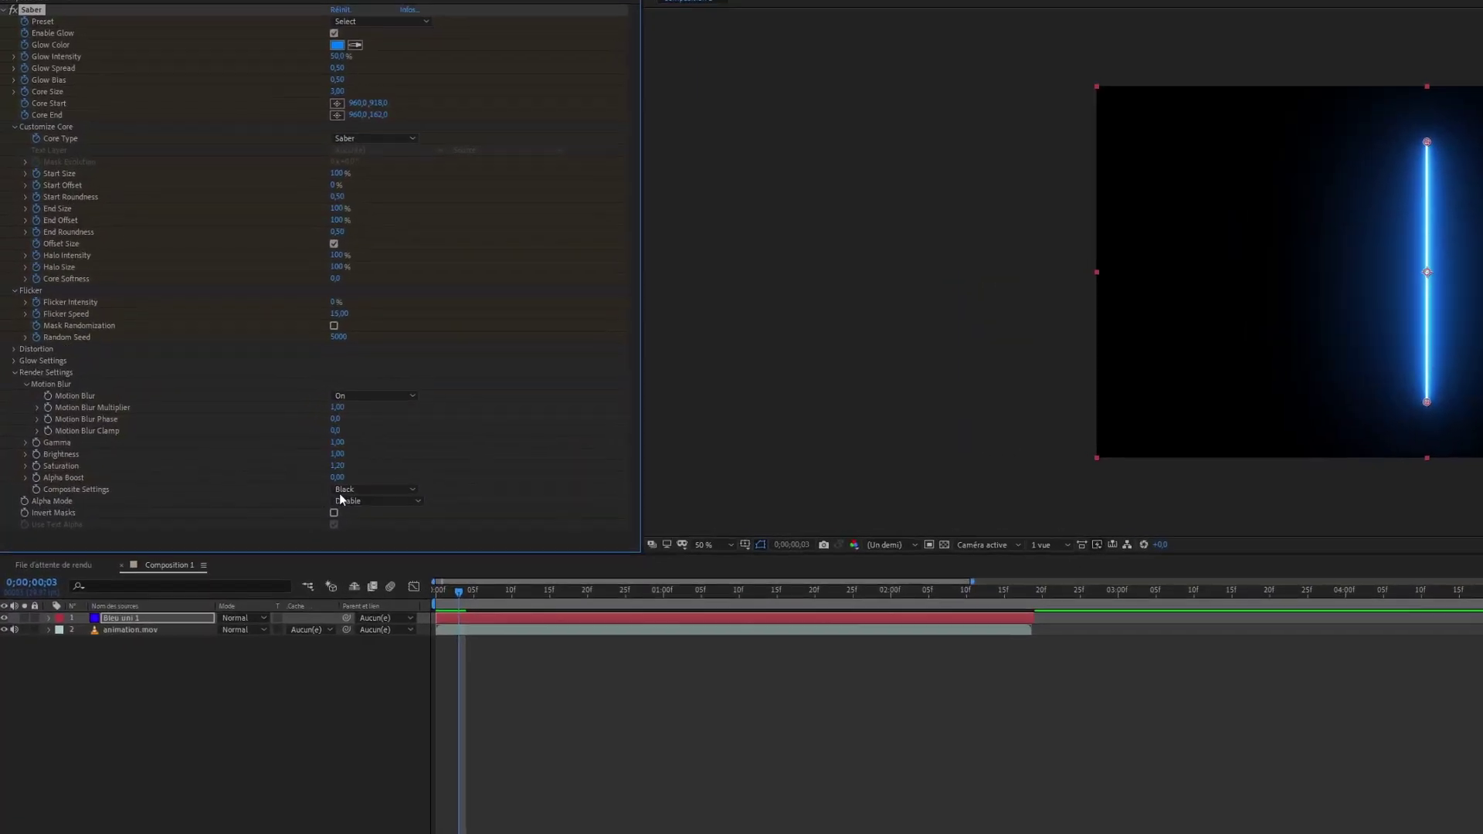
# Set Saber's Render Settings Composite Settings to Transparent
pyautogui.click(340, 493)
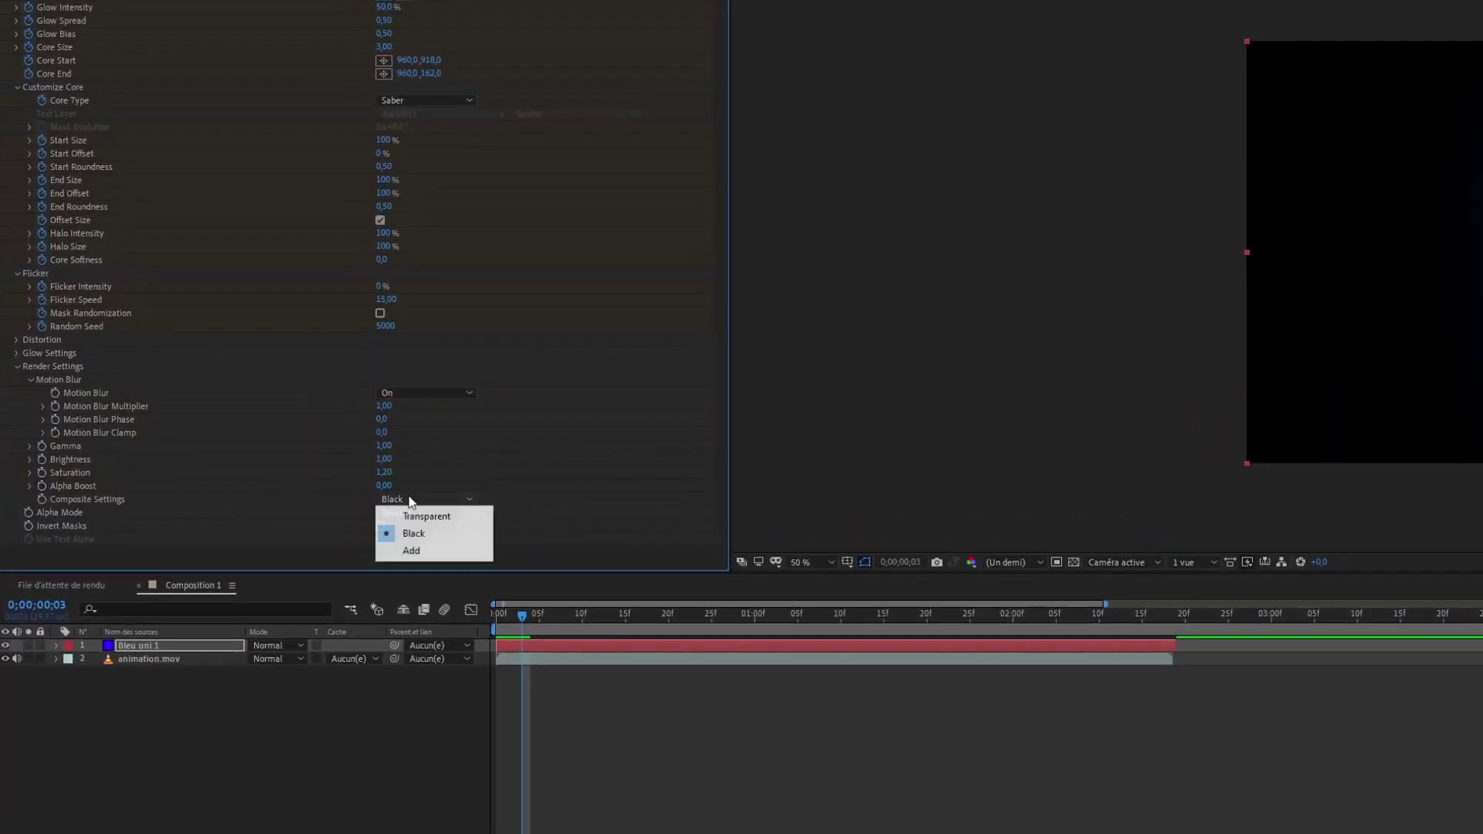
pyautogui.click(466, 522)
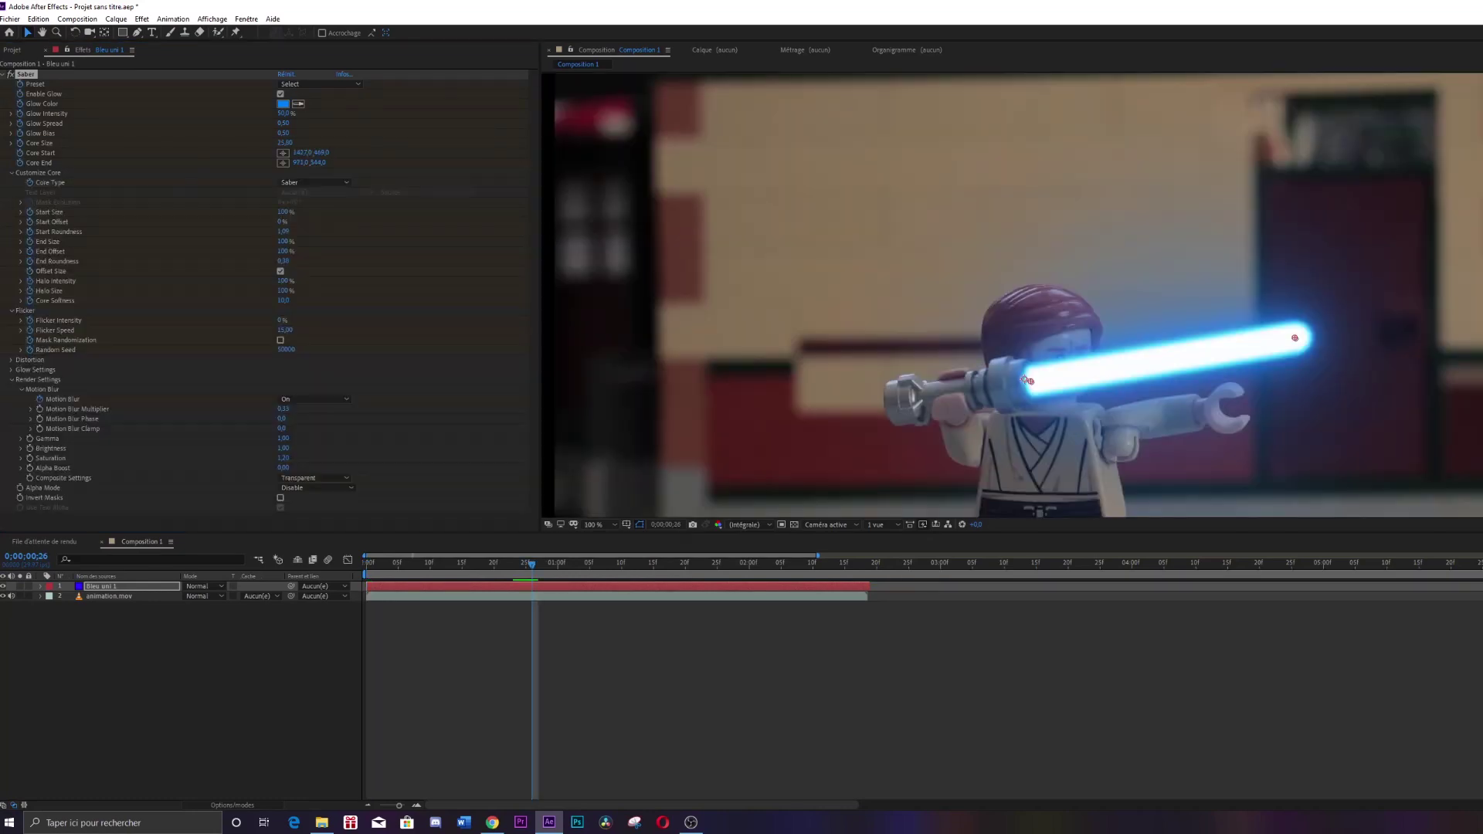
pyautogui.scroll(2, 887, 354)
pyautogui.scroll(-2, 887, 354)
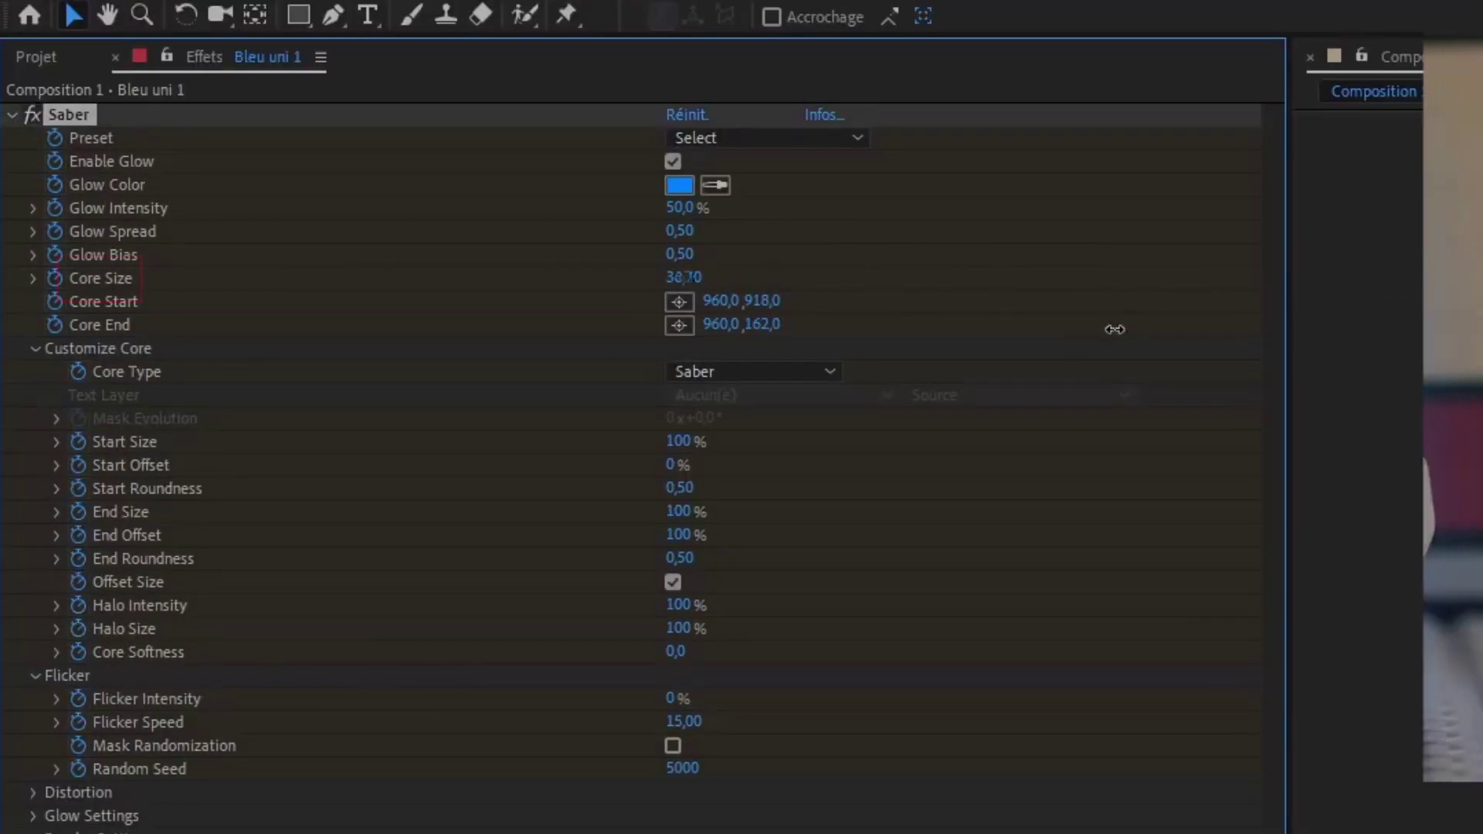
# Shrink Saber's Core Size to 6.60, try Glow Bias and Glow Spread, and soften the core
pyautogui.moveTo(1115, 329); pyautogui.dragTo(1291, 348)
pyautogui.moveTo(1082, 380); pyautogui.dragTo(838, 381)
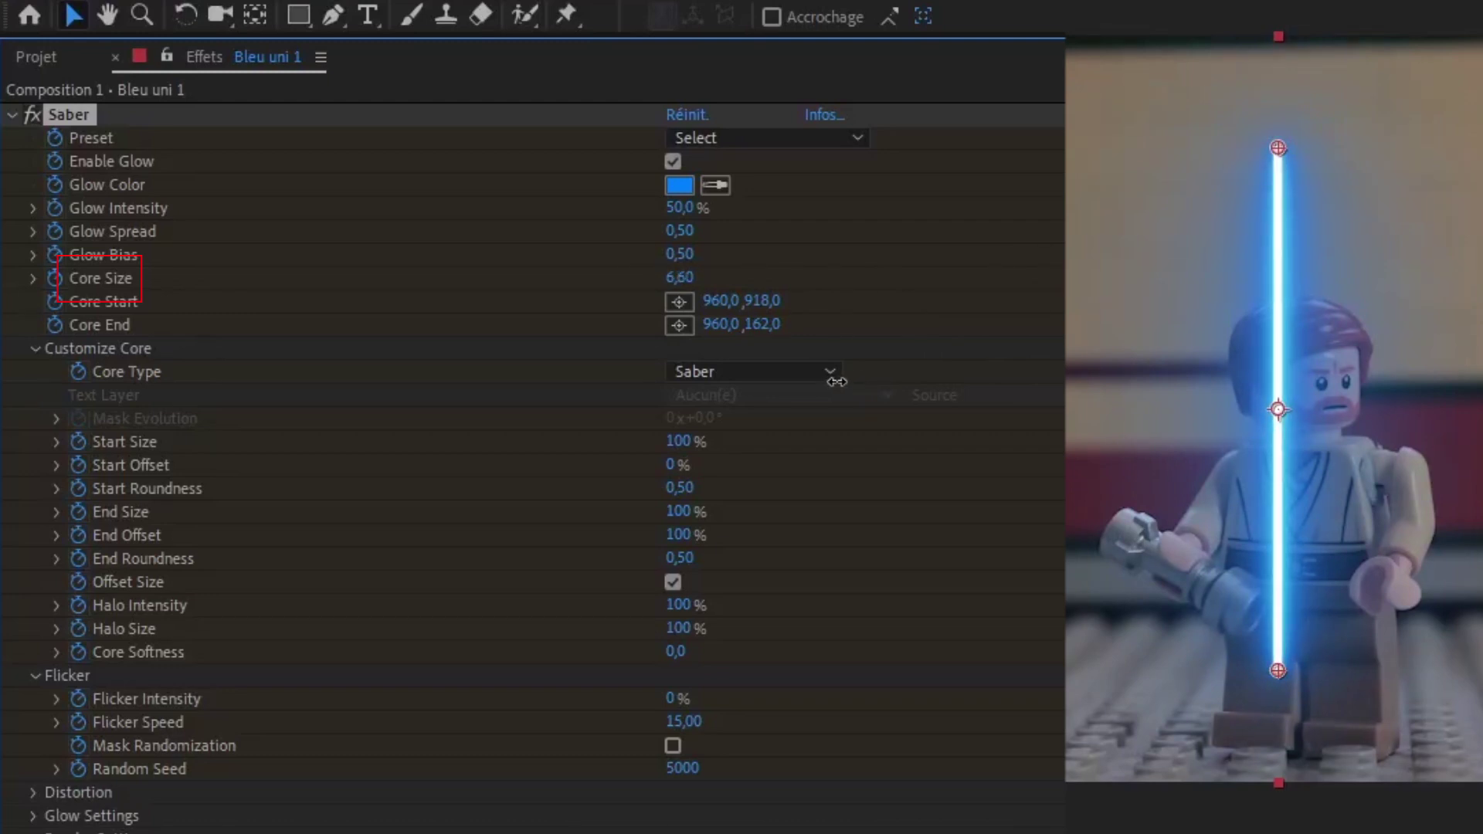
pyautogui.moveTo(683, 252)
pyautogui.mouseDown()
pyautogui.moveTo(919, 260)
pyautogui.moveTo(843, 290)
pyautogui.mouseUp()
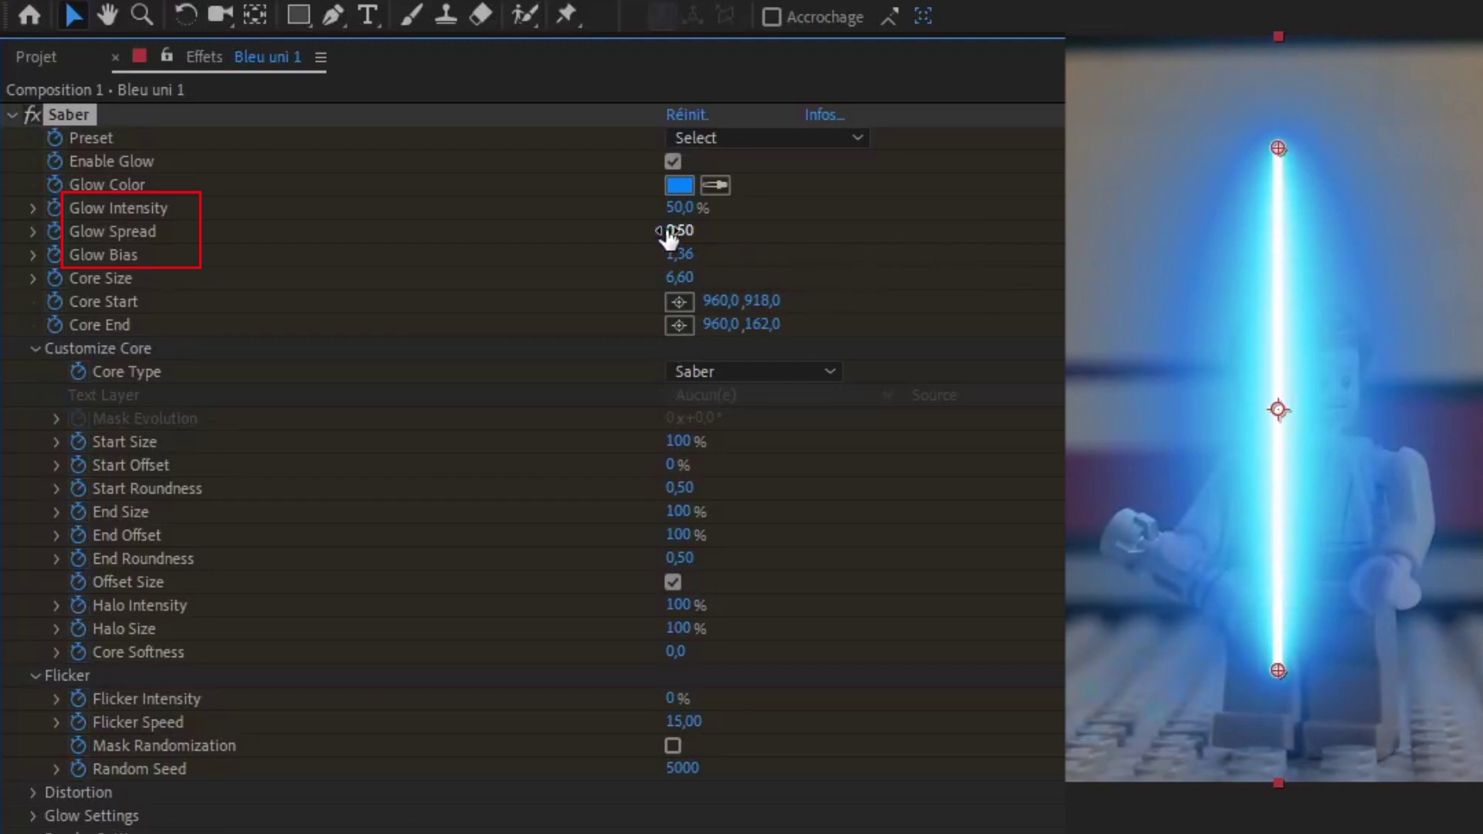
pyautogui.moveTo(669, 239); pyautogui.dragTo(730, 285)
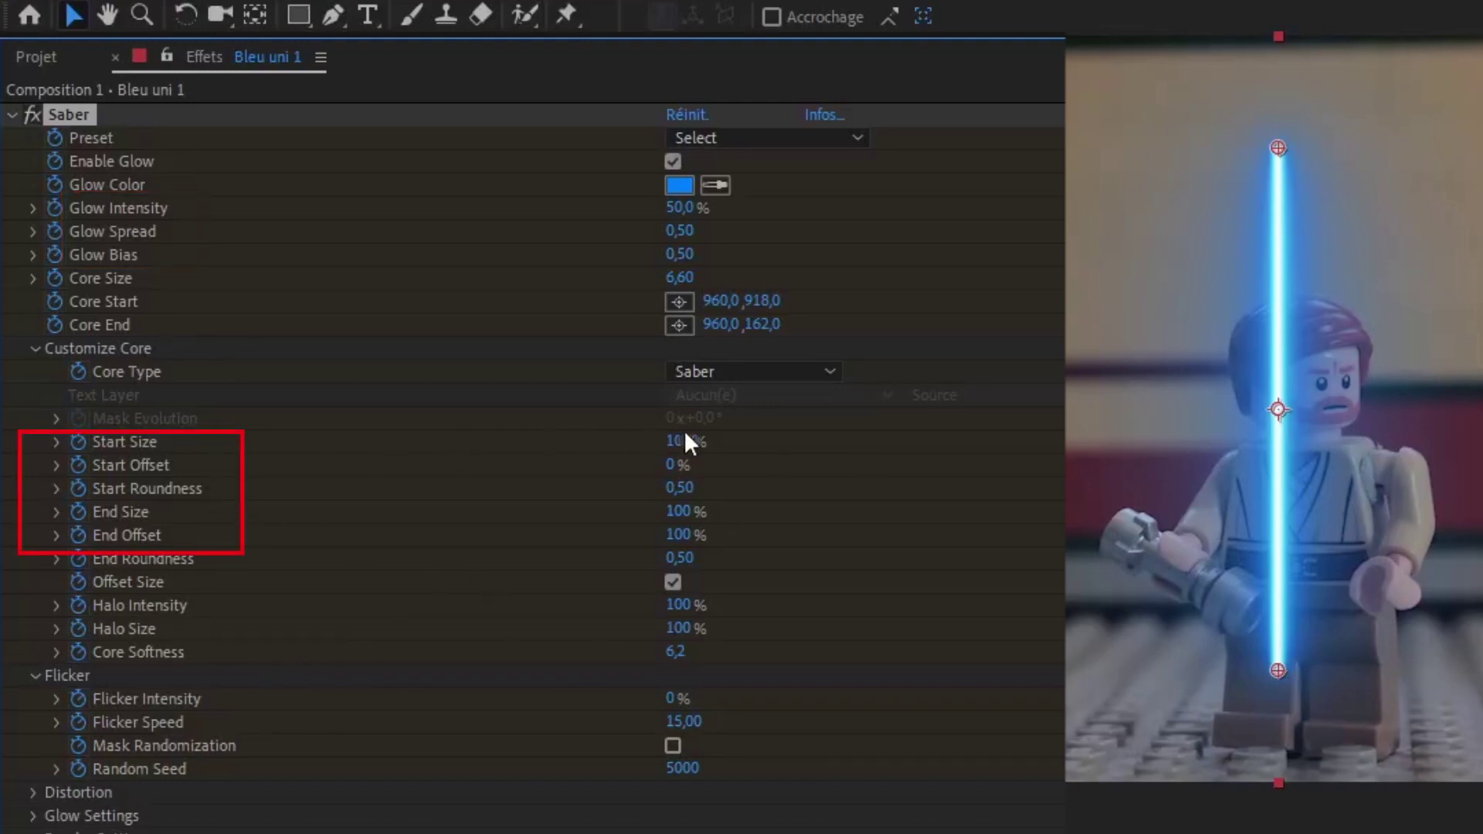
# Try Start Size 200 %, Start Offset and End Size 132 %, undoing Start Size back to 100 %
pyautogui.moveTo(688, 440); pyautogui.dragTo(884, 448)
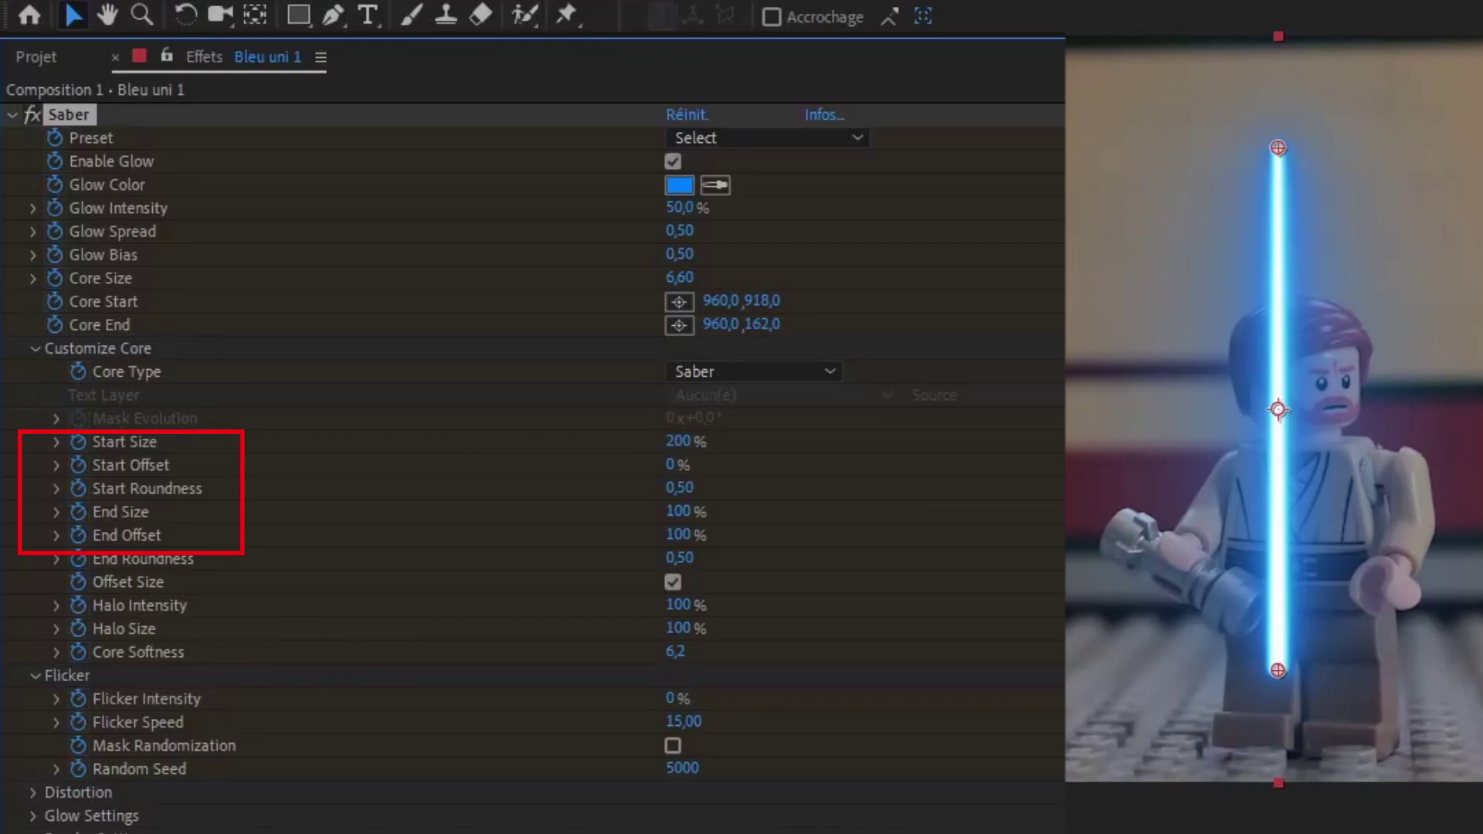
pyautogui.moveTo(675, 465); pyautogui.dragTo(914, 459)
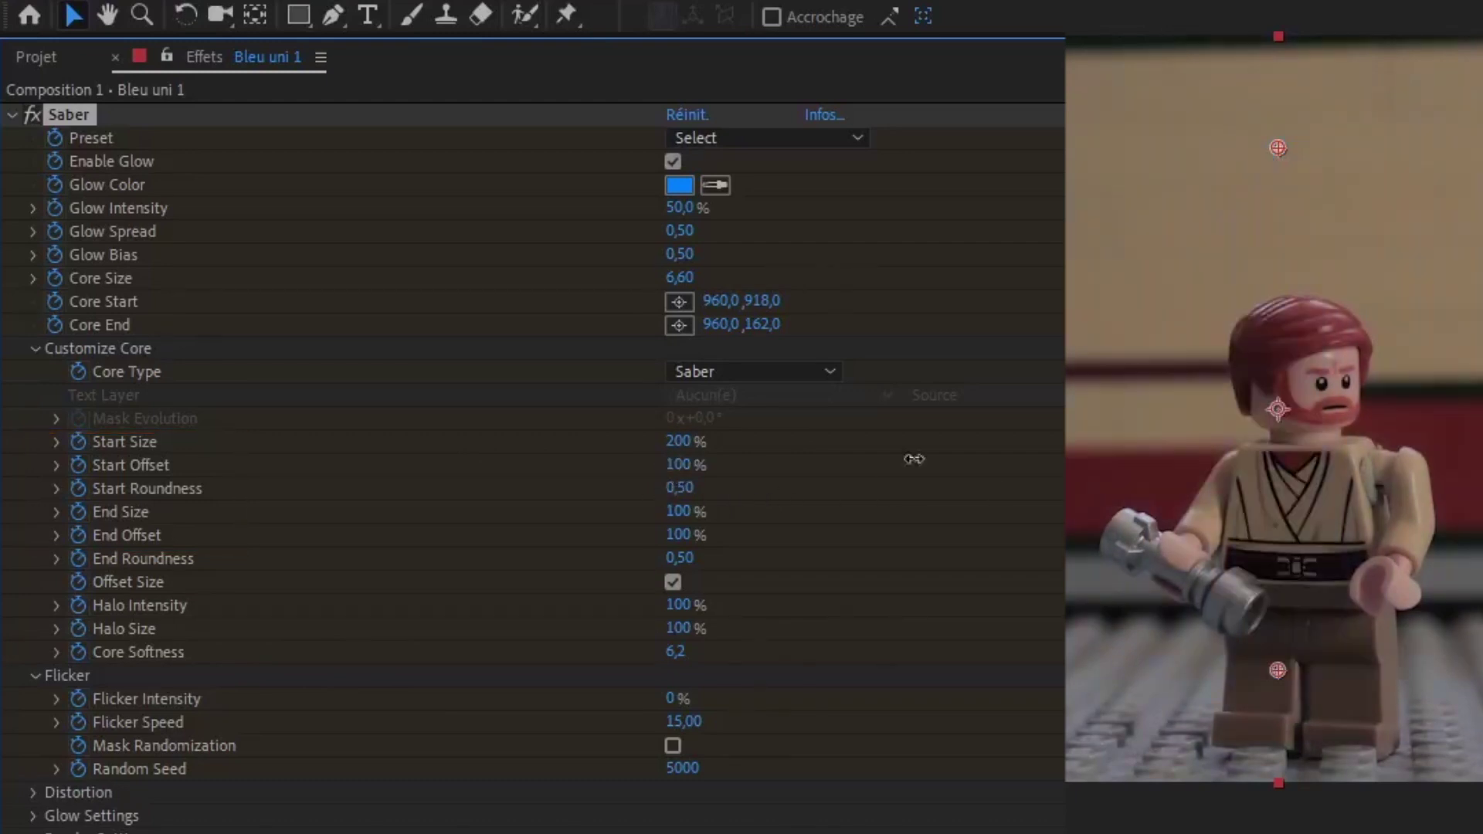
pyautogui.moveTo(1052, 461); pyautogui.dragTo(945, 519)
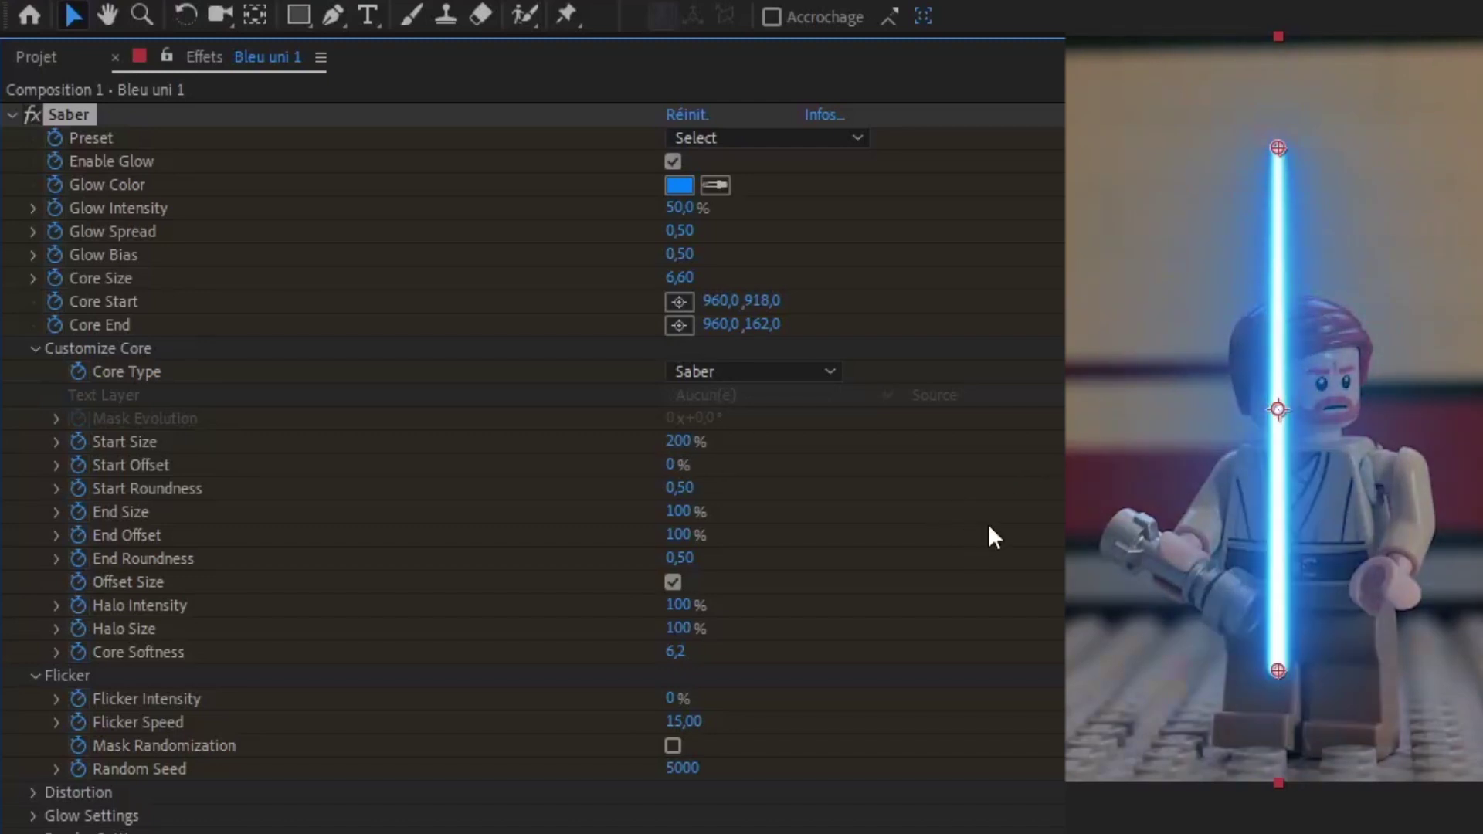
pyautogui.hotkey('ctrl', 'z')
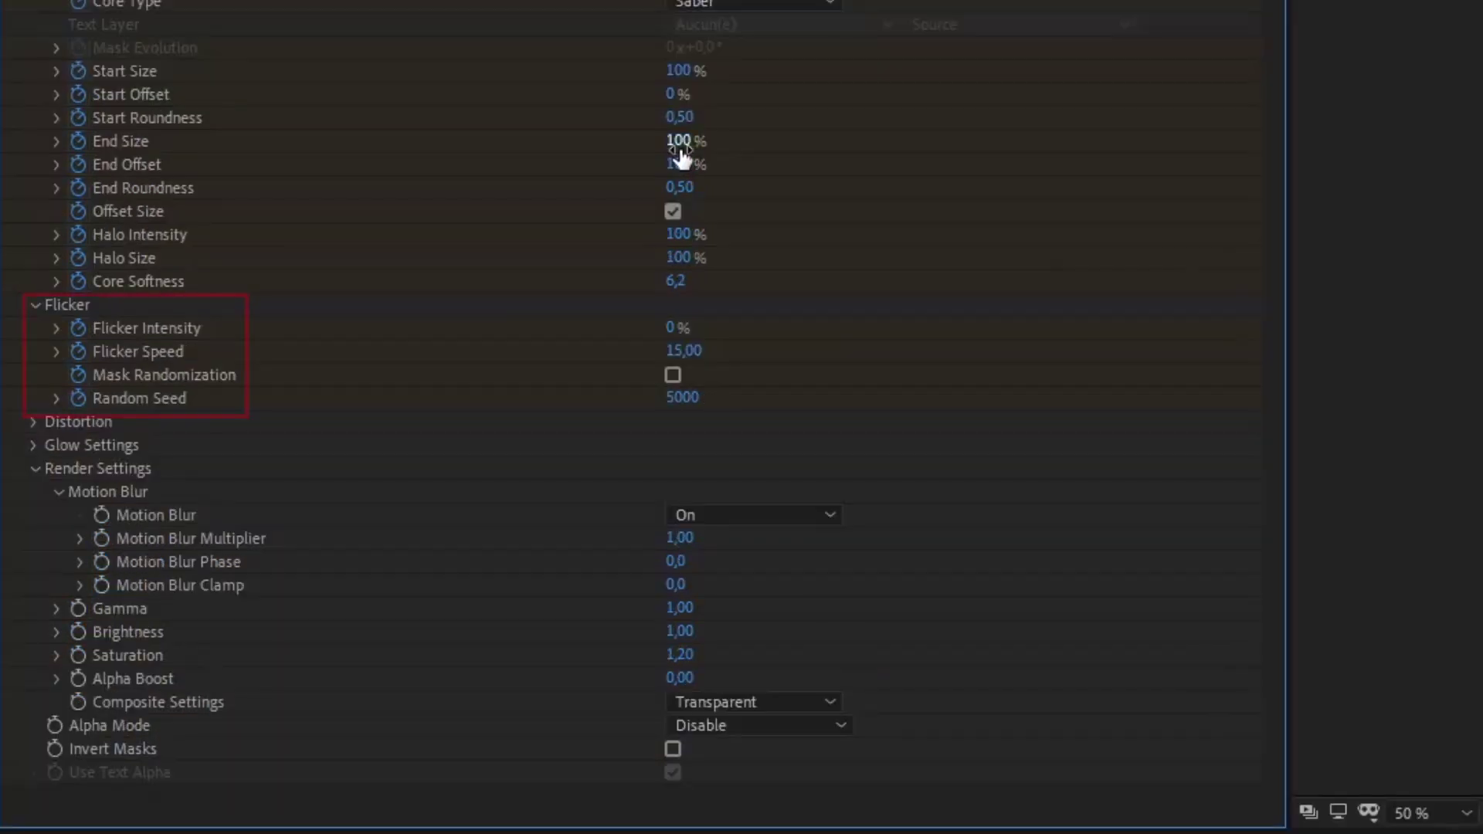
pyautogui.moveTo(681, 142); pyautogui.dragTo(745, 155)
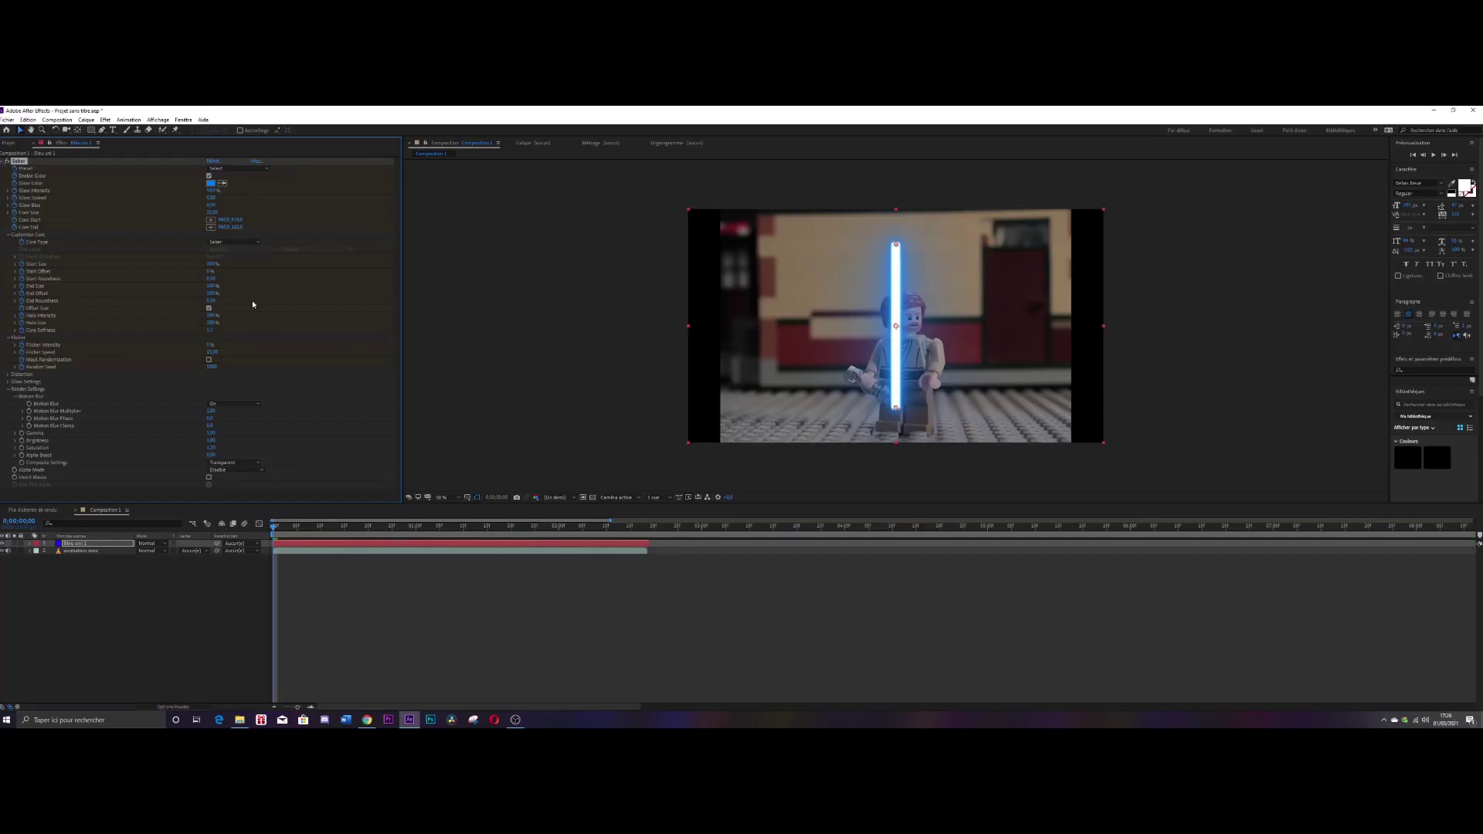
pyautogui.scroll(2, 950, 424)
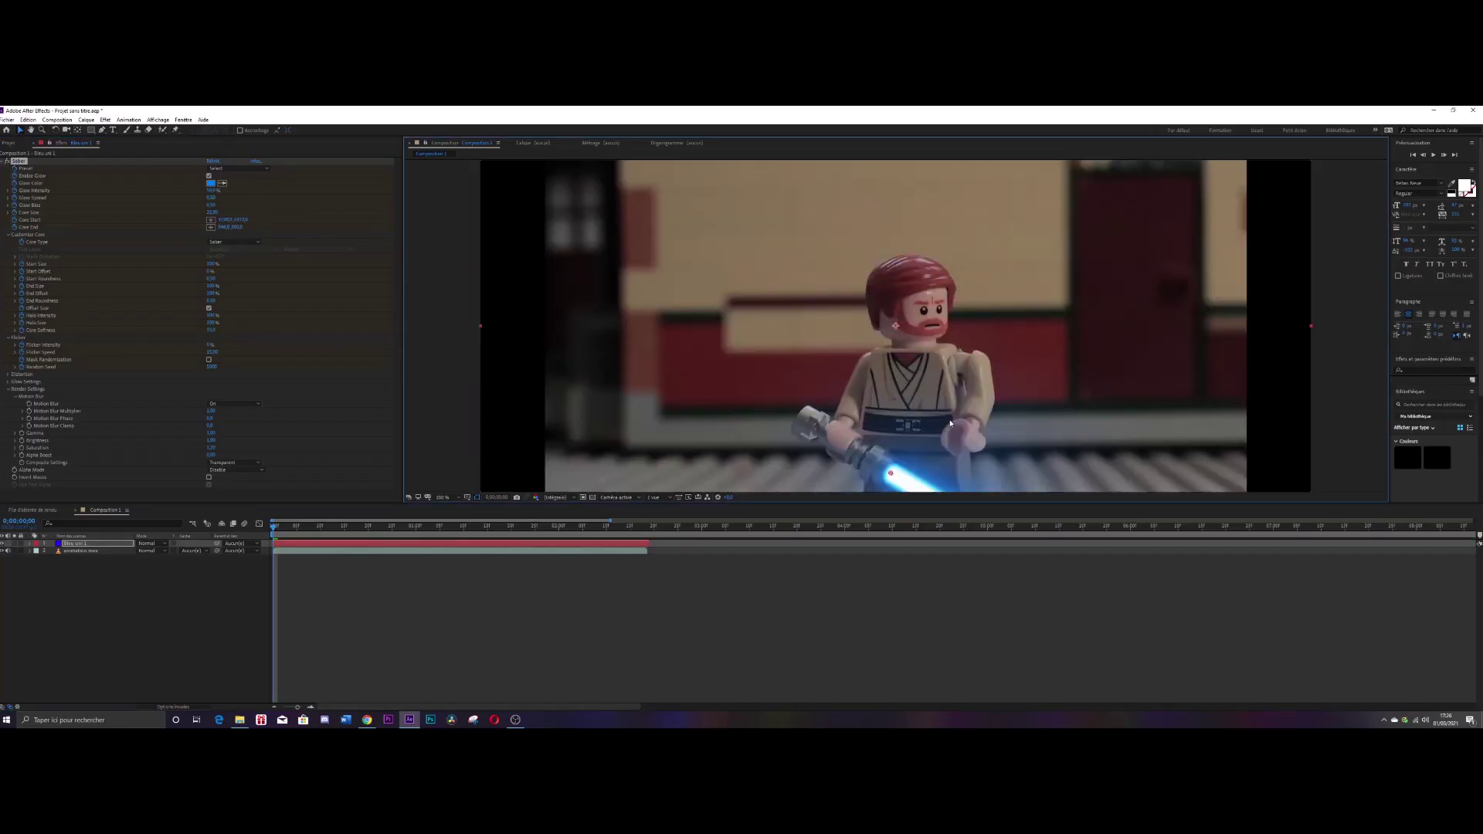
pyautogui.press('space')
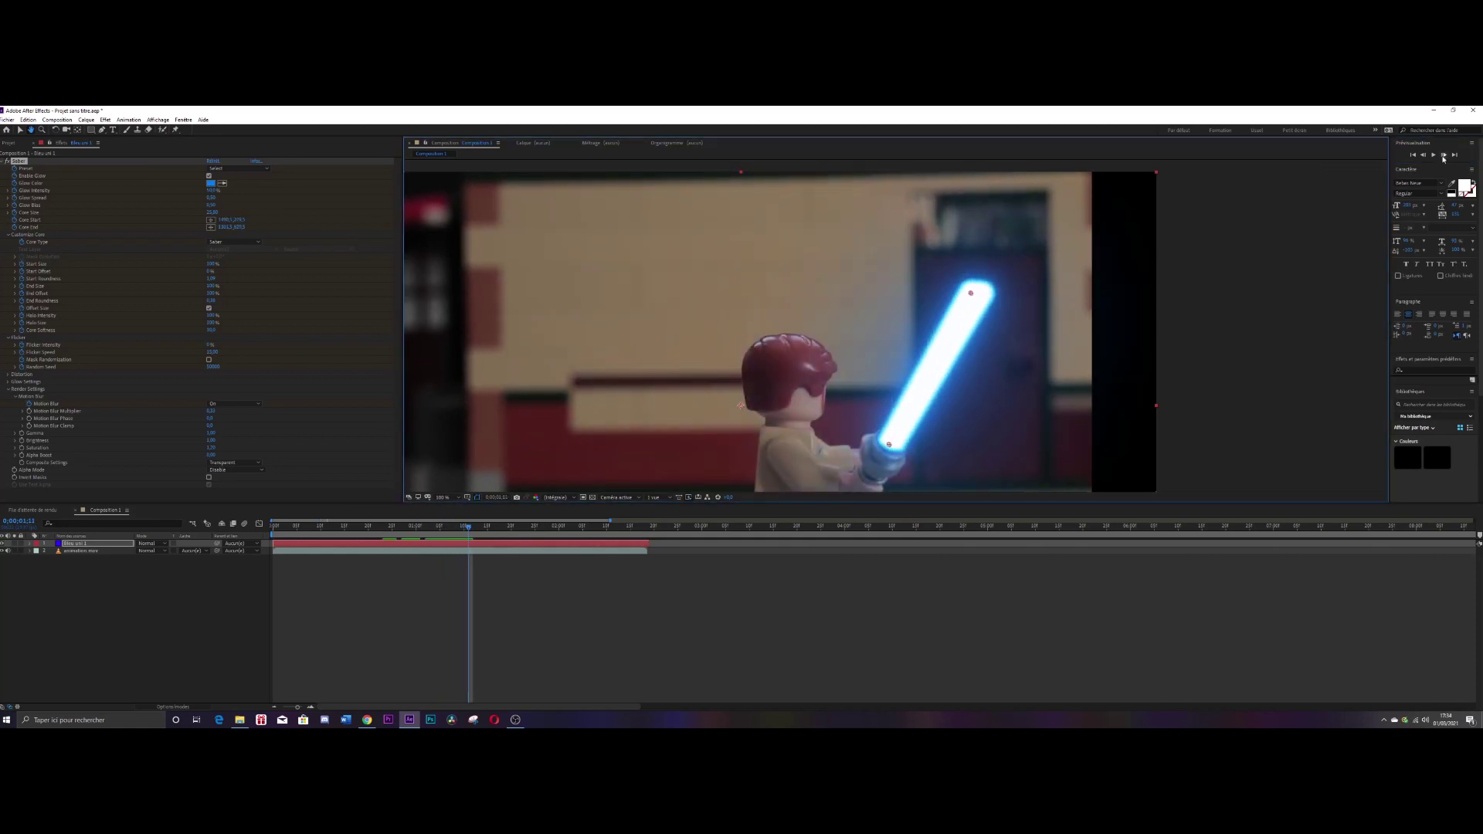
pyautogui.press('v')
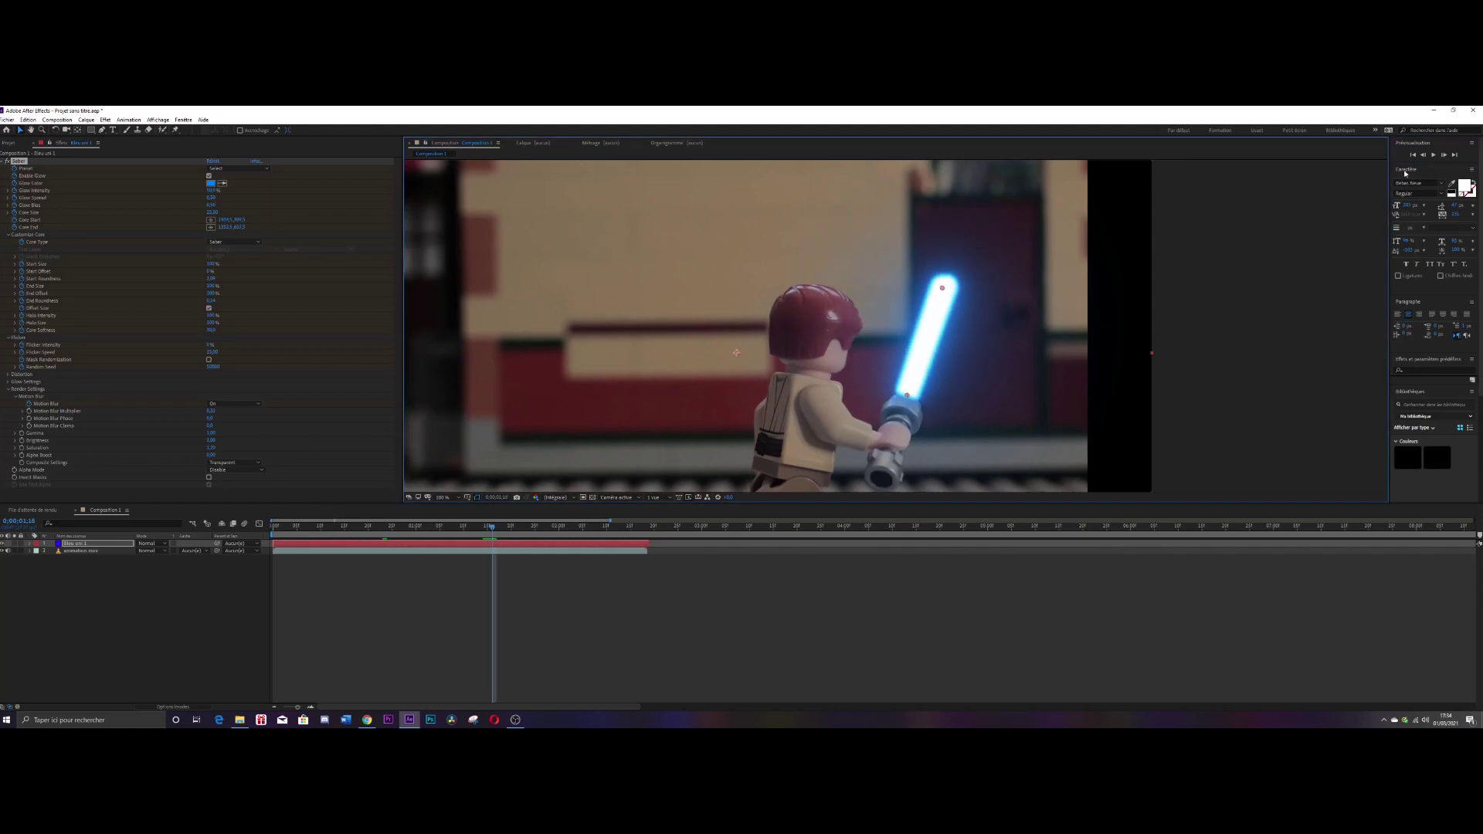
pyautogui.moveTo(649, 147); pyautogui.dragTo(937, 364)
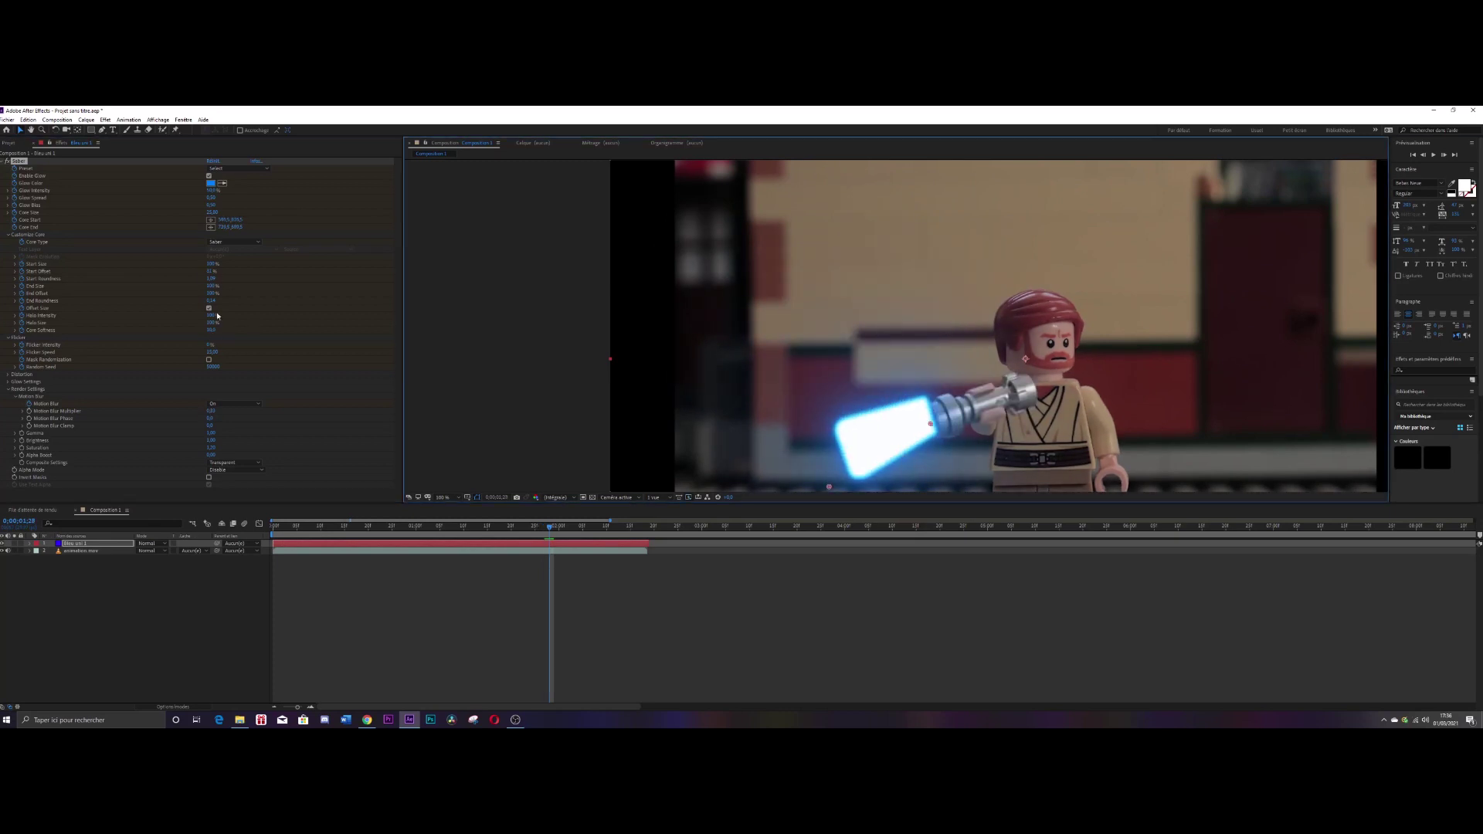
pyautogui.moveTo(672, 349); pyautogui.dragTo(686, 330)
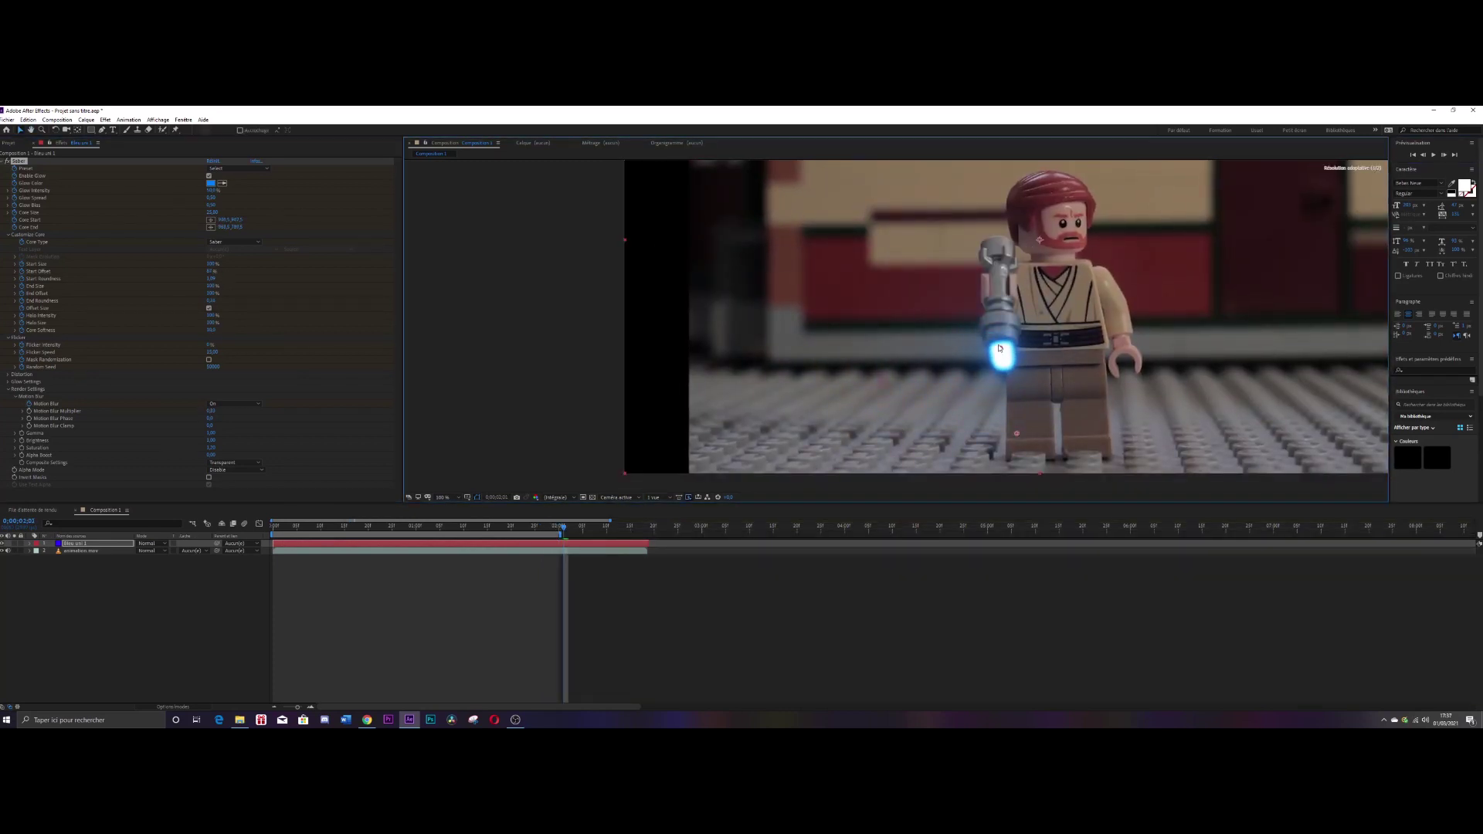
pyautogui.click(270, 572)
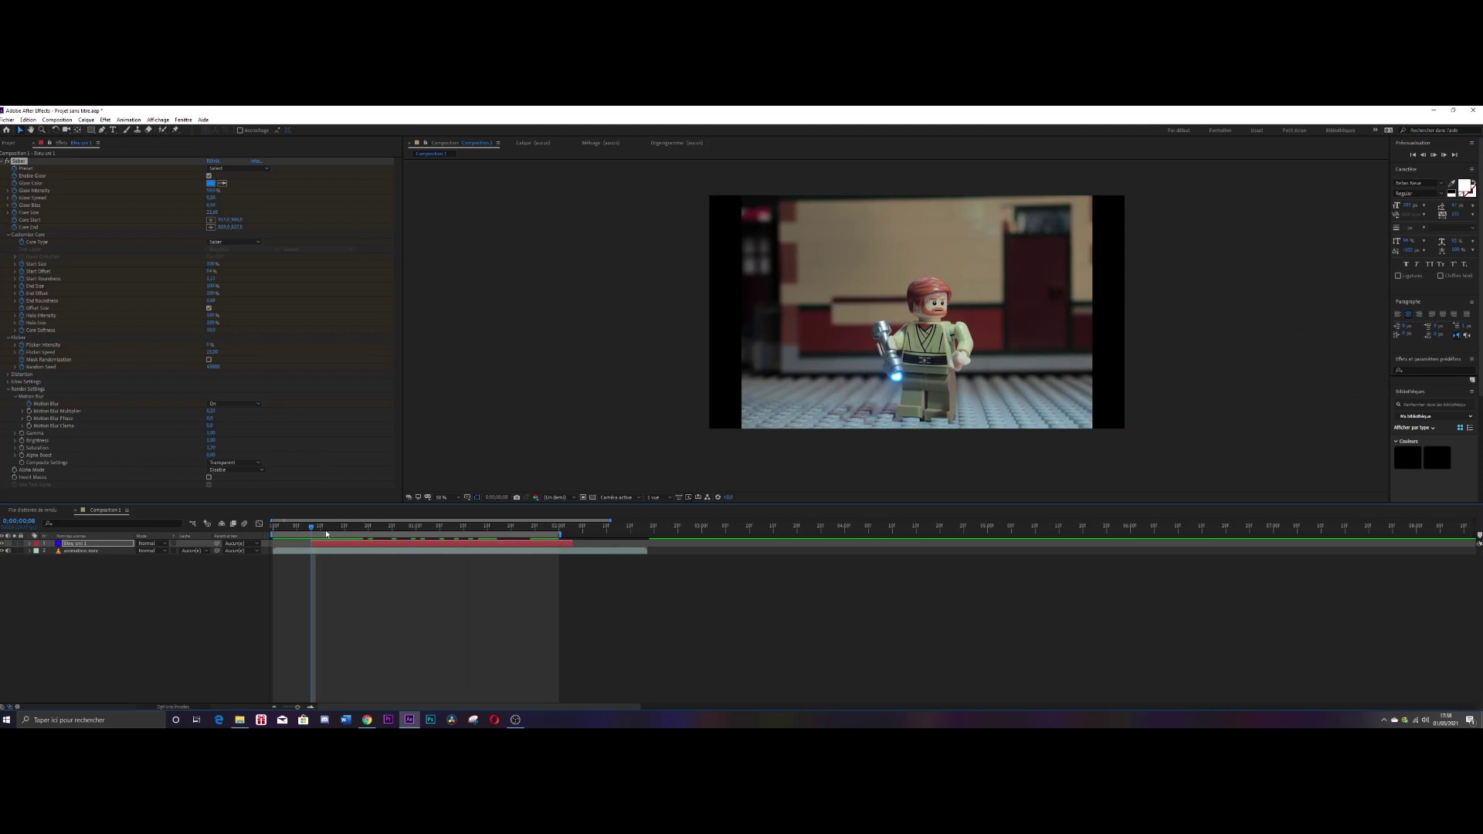